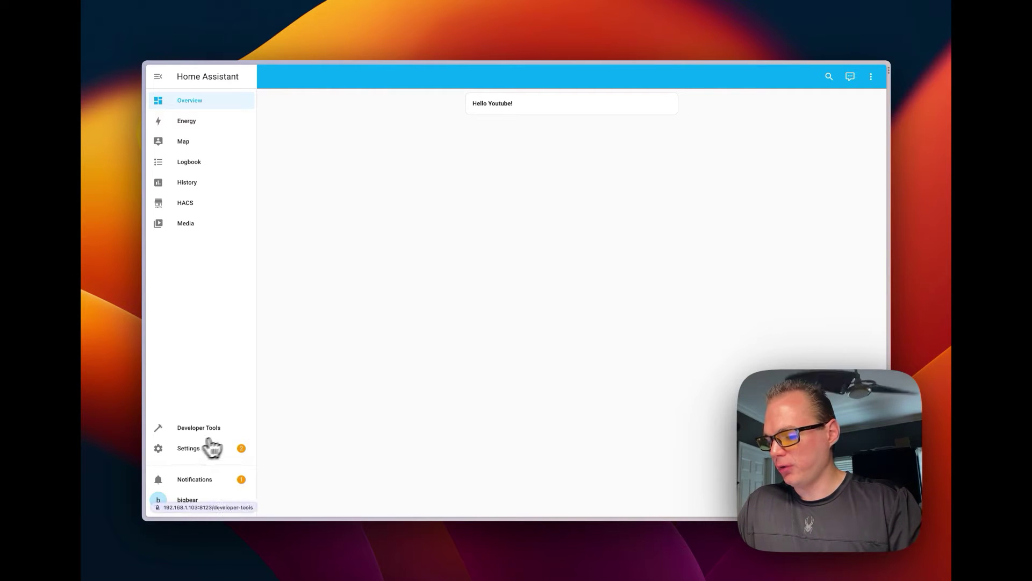
From Settings > Devices & Services, search 'ring' and choose the Ring integration to add.
click(187, 450)
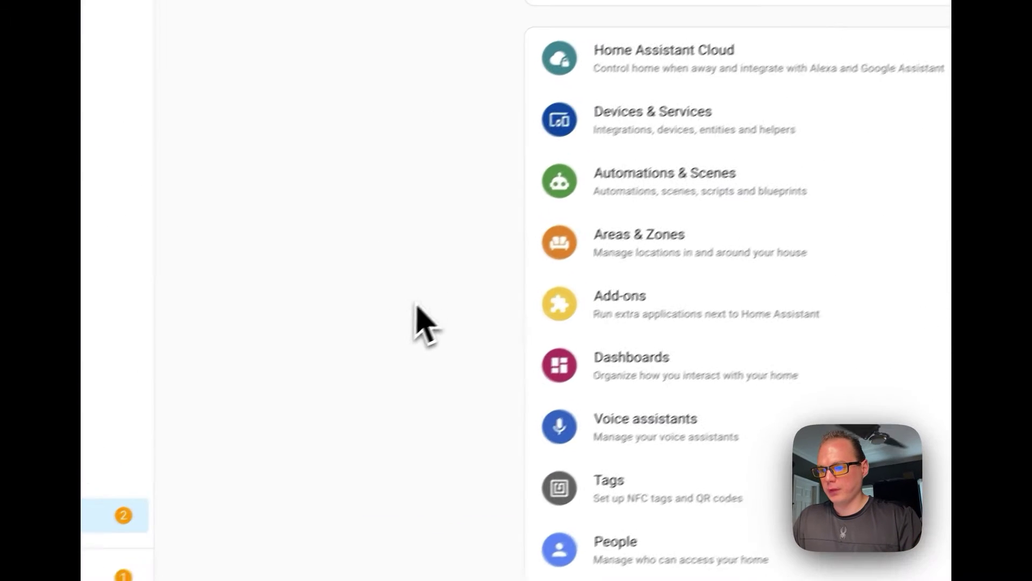
scroll(419, 328, down, 2)
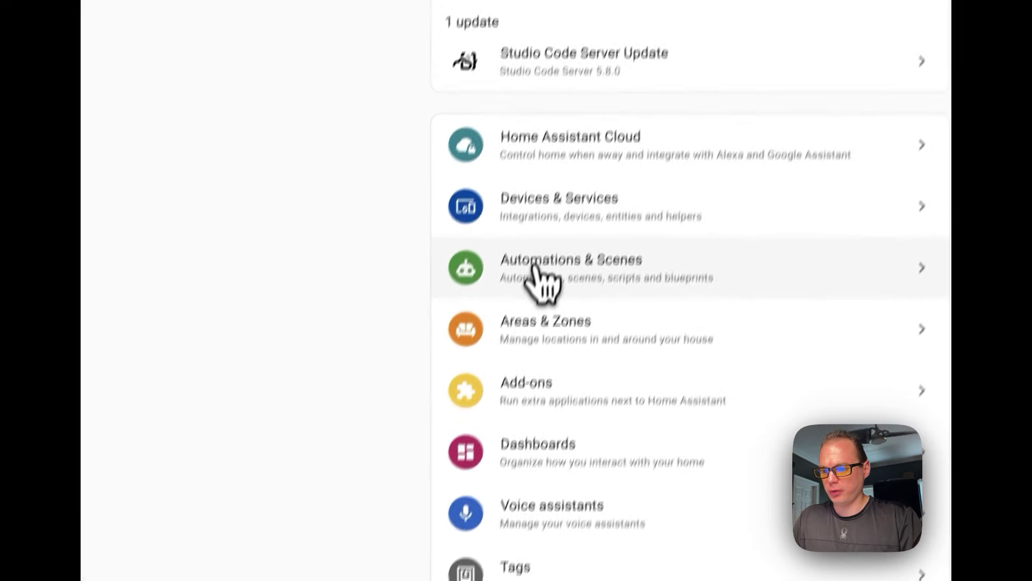
click(537, 220)
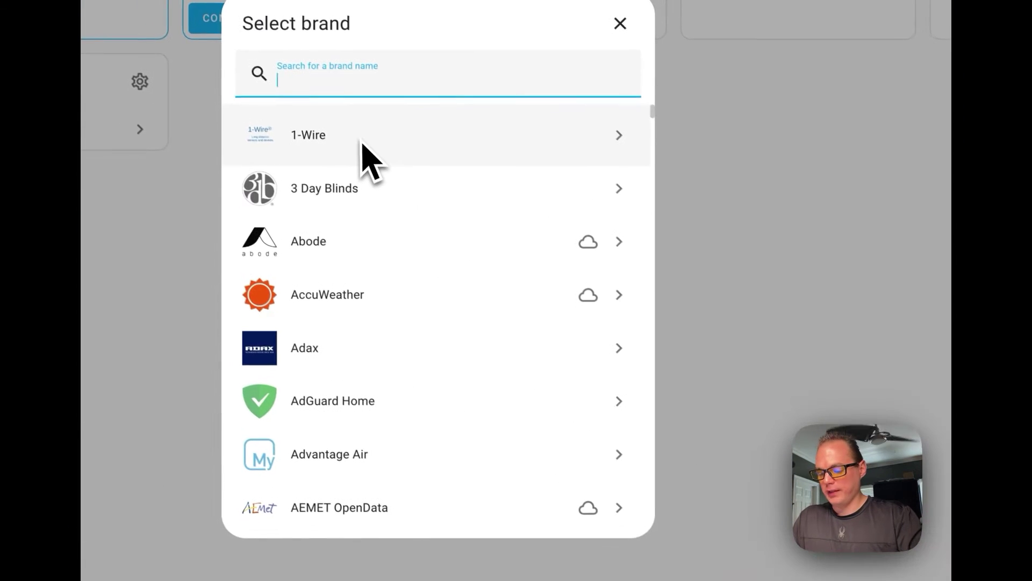
text(ring)
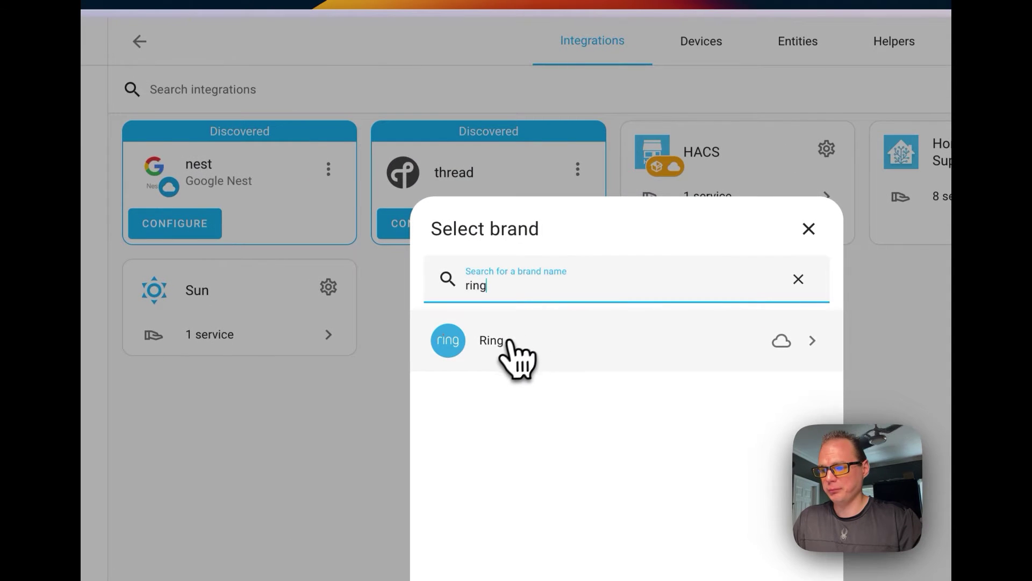
click(506, 342)
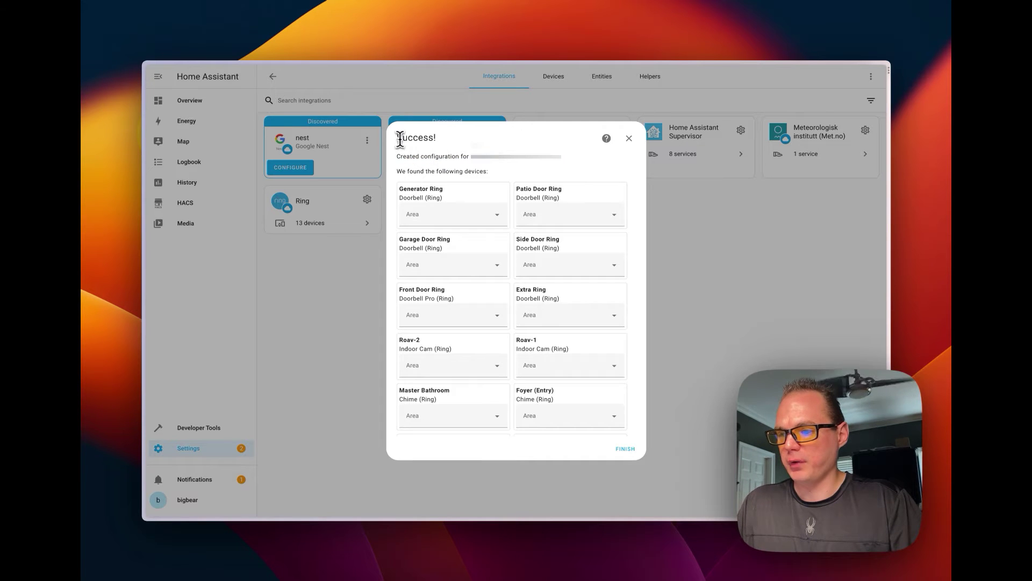
Finish the Ring setup and open the Extra Ring doorbell from the integration's 13 devices.
drag(400, 137, 438, 137)
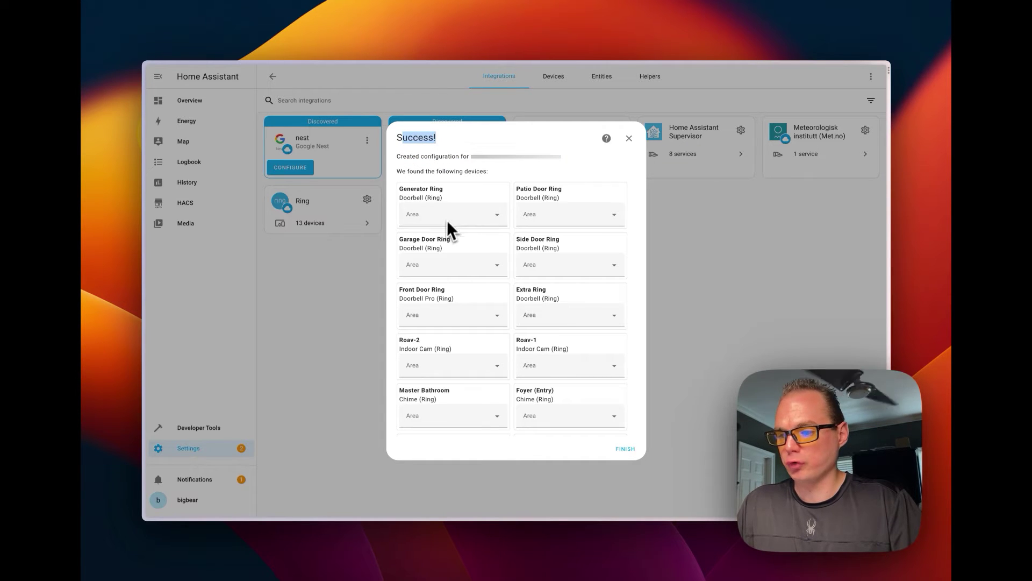
click(625, 450)
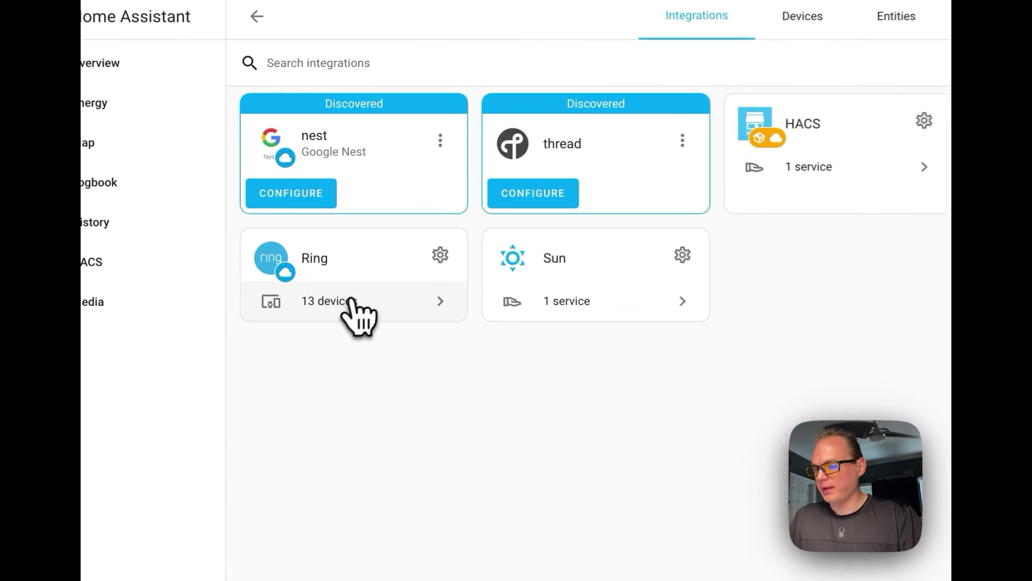
click(320, 224)
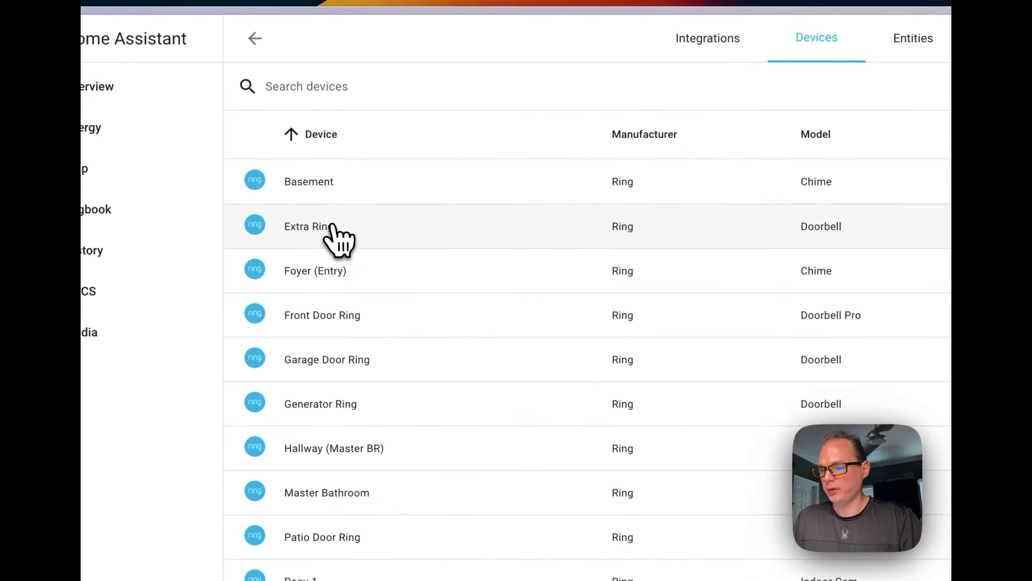
click(336, 238)
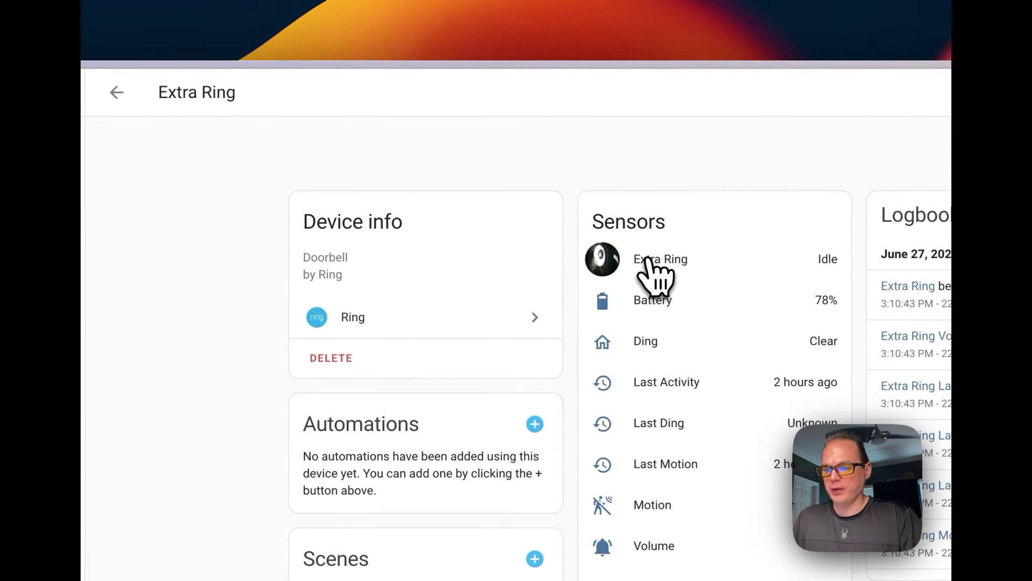
click(650, 261)
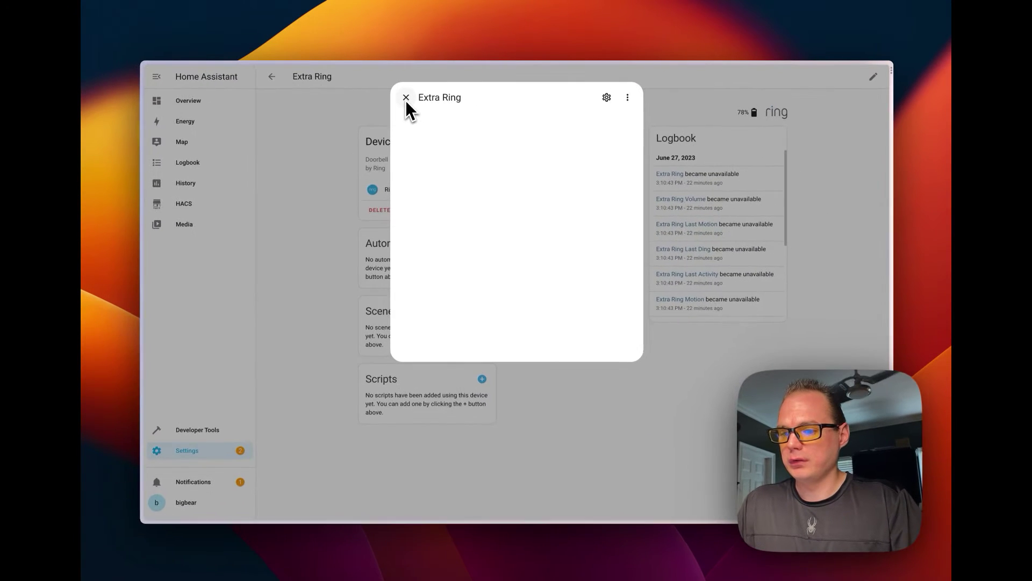
click(406, 97)
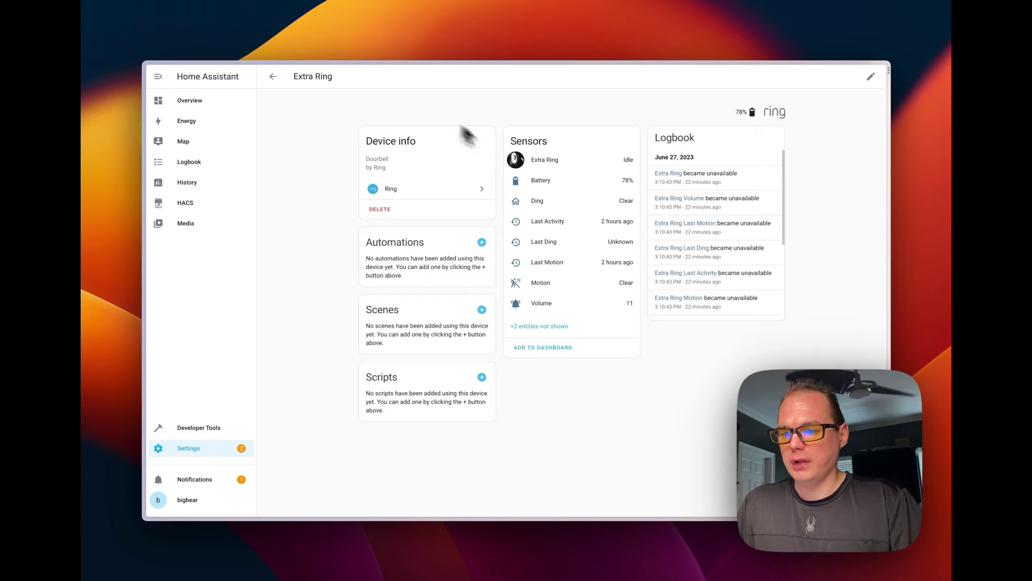
click(540, 181)
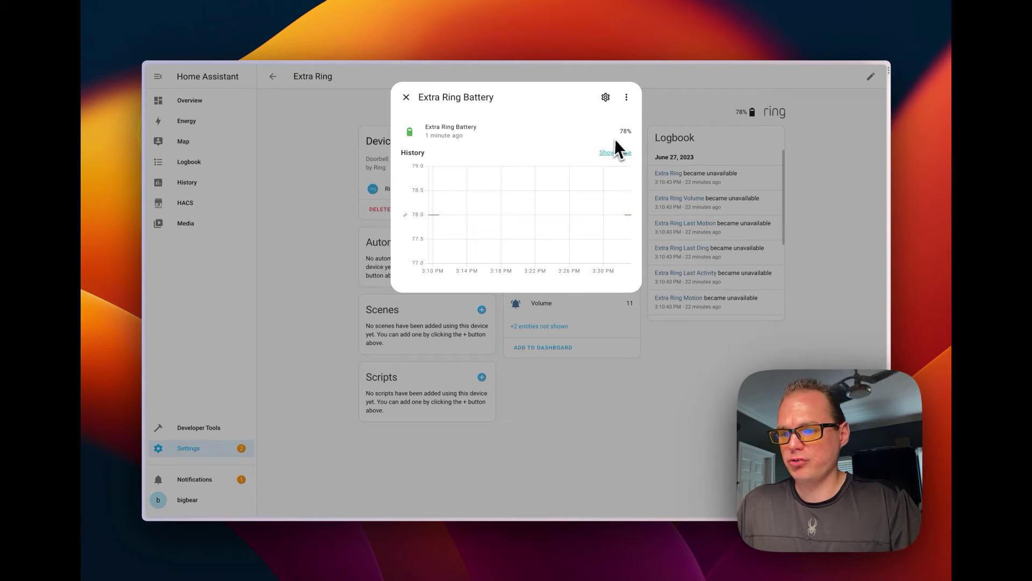
click(607, 98)
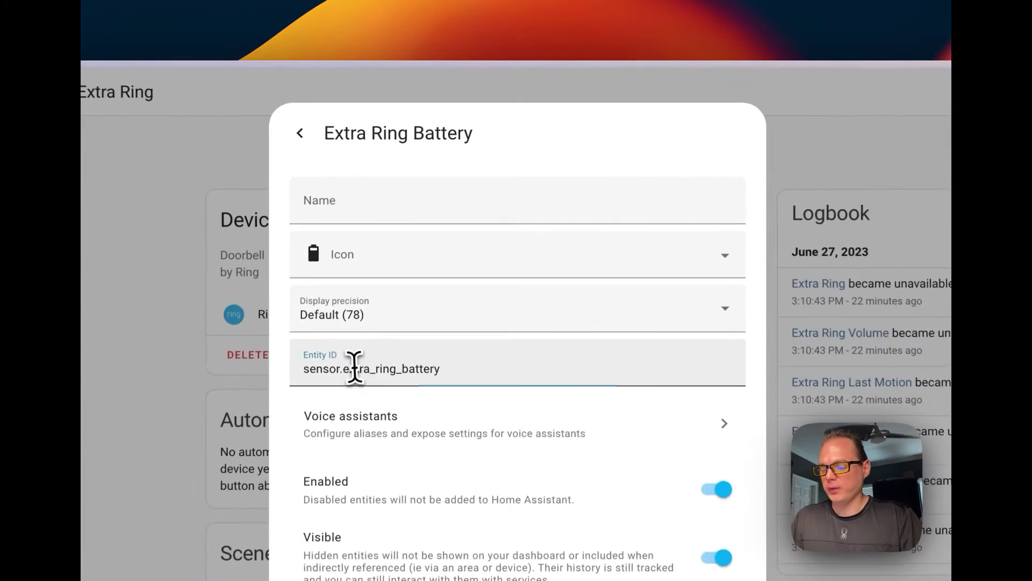
double_click(423, 224)
click(394, 219)
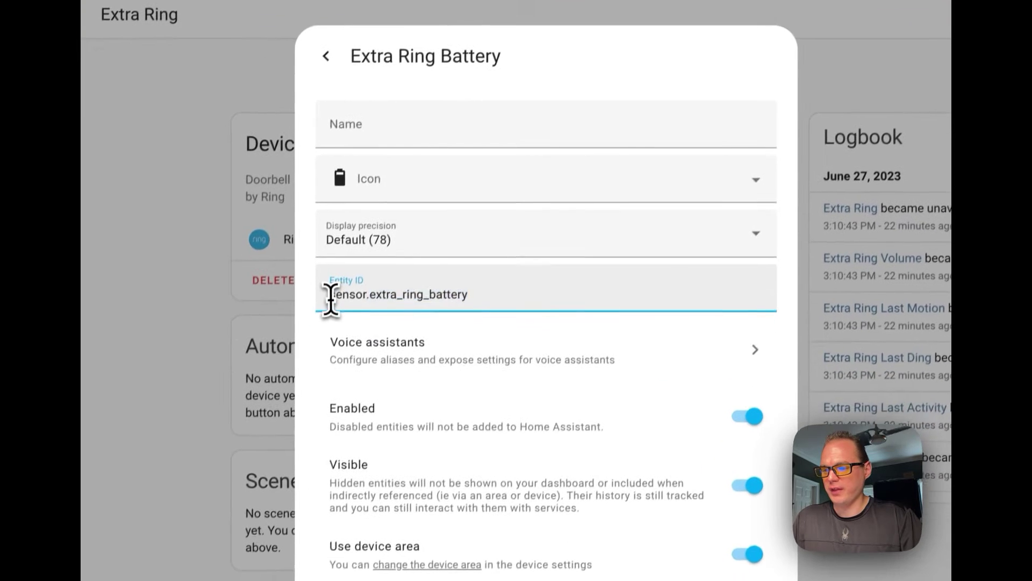
drag(330, 299, 763, 325)
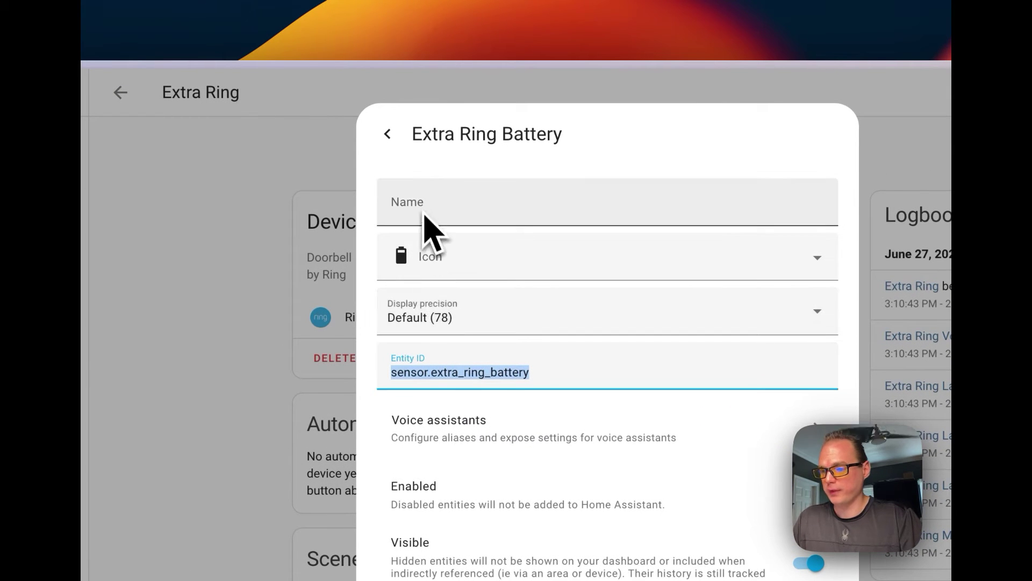
click(387, 134)
click(388, 134)
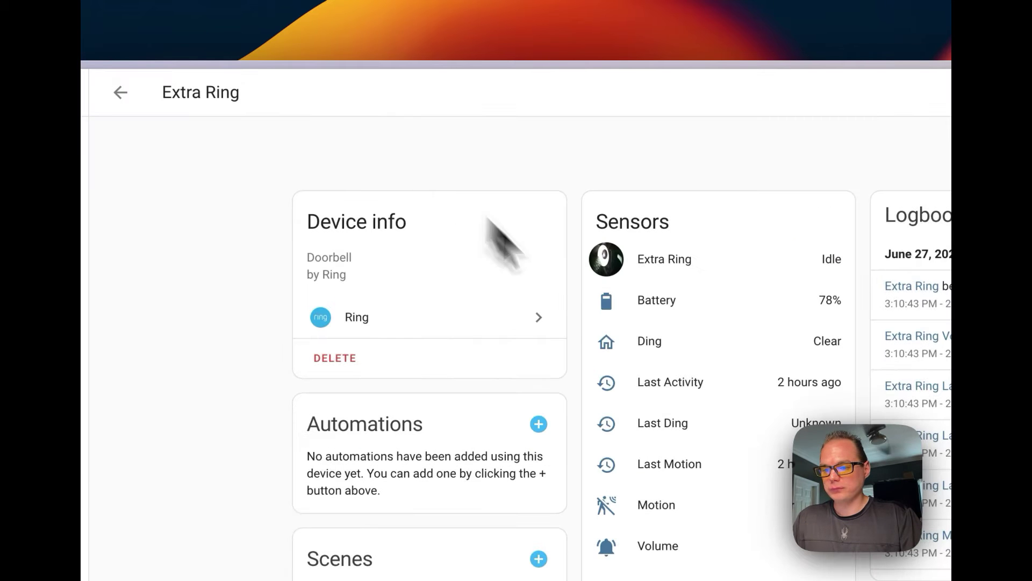
click(649, 348)
mouse_move(817, 288)
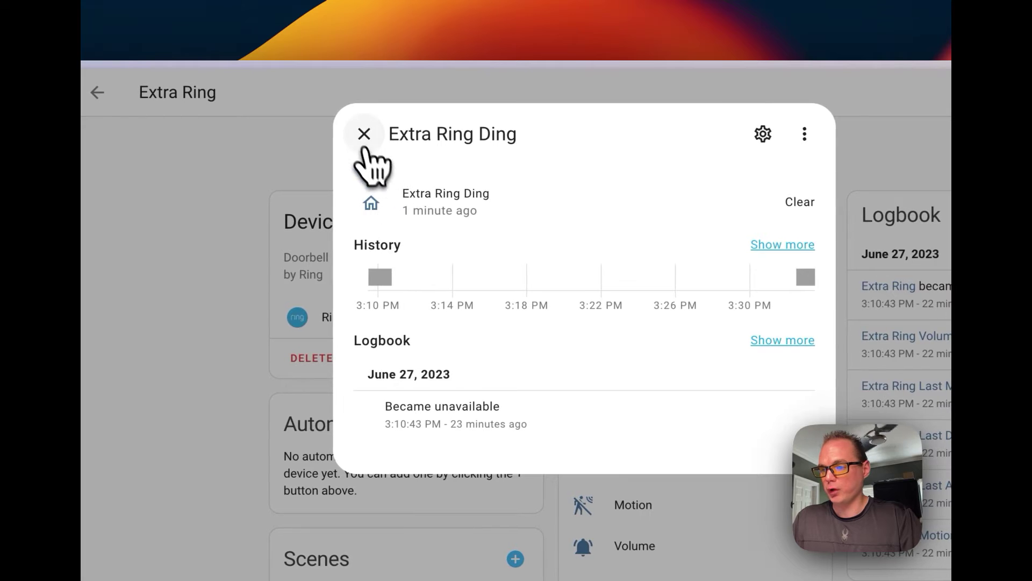
Review the Ding, Last Activity, Motion and Volume sensor details on the Extra Ring page.
click(364, 135)
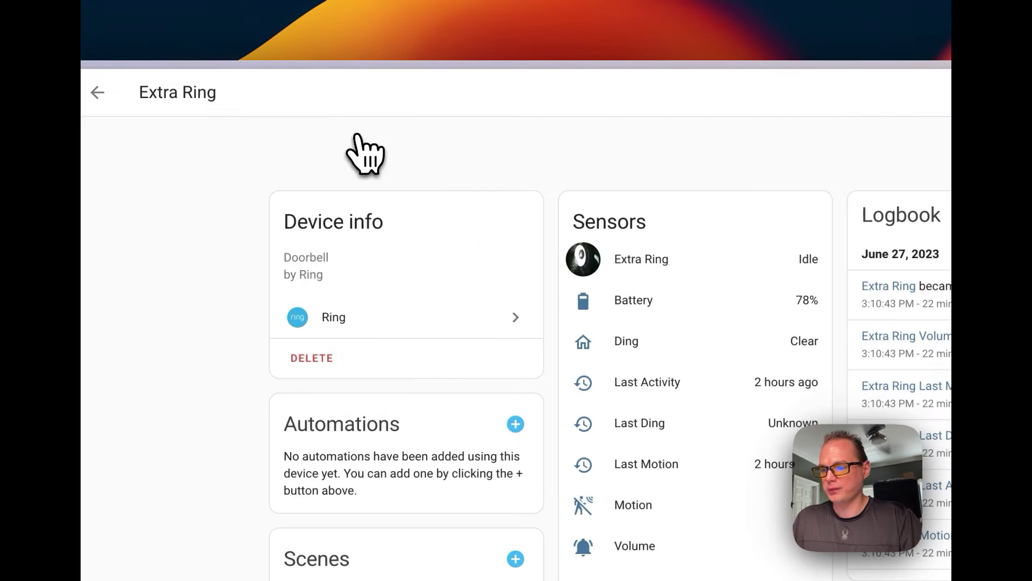
click(655, 379)
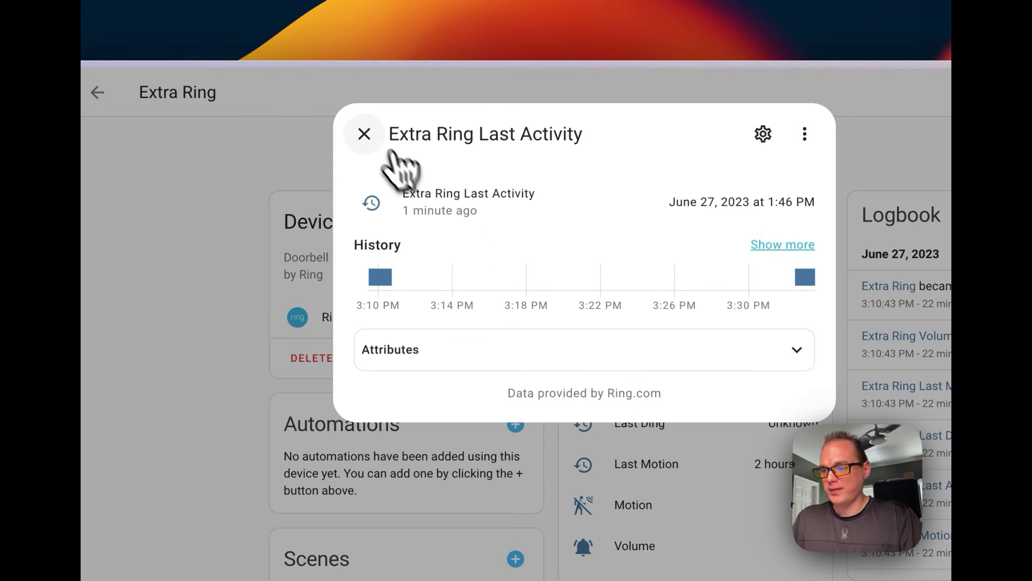
click(364, 134)
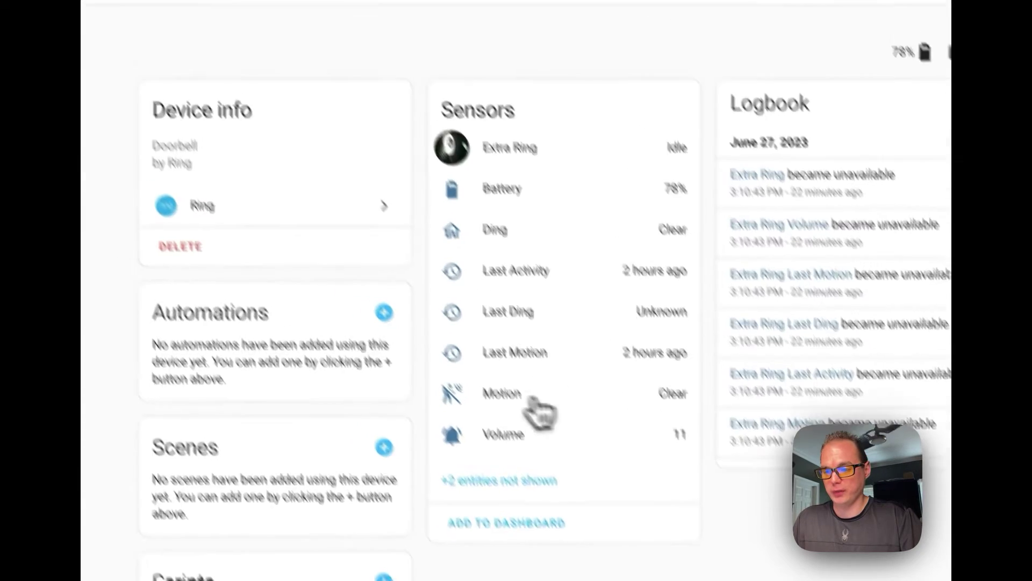
click(463, 318)
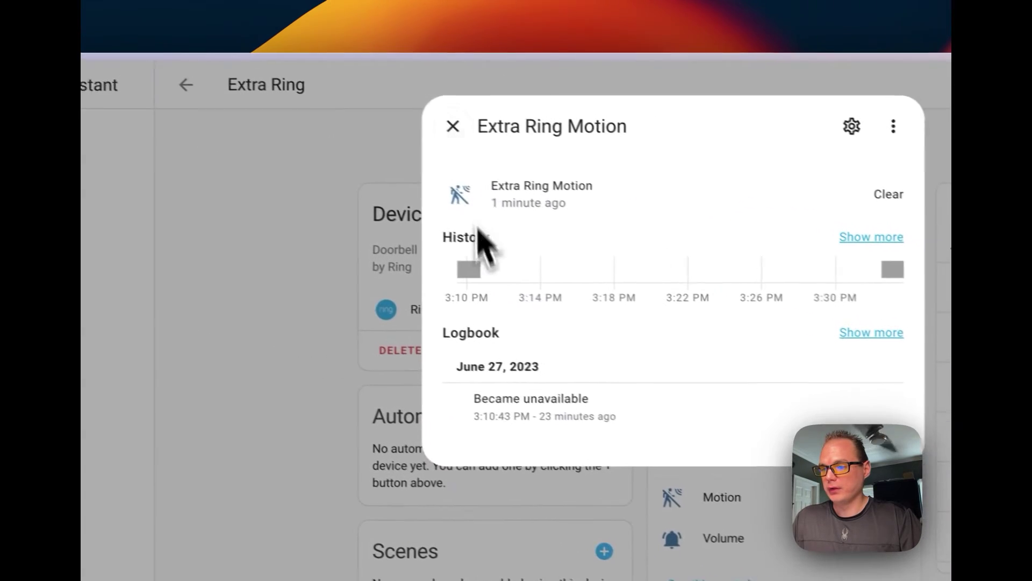
click(452, 125)
click(723, 538)
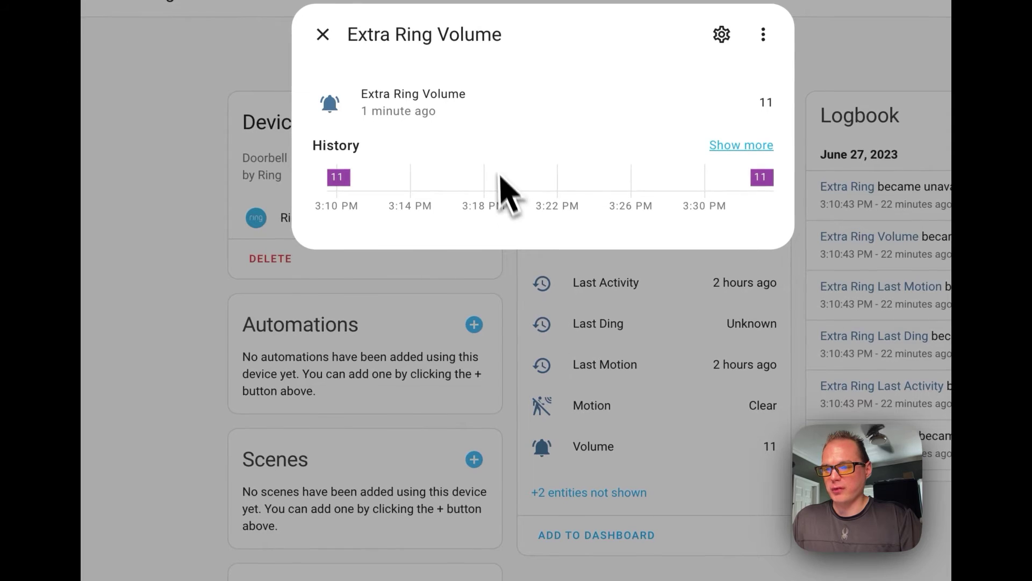
click(323, 34)
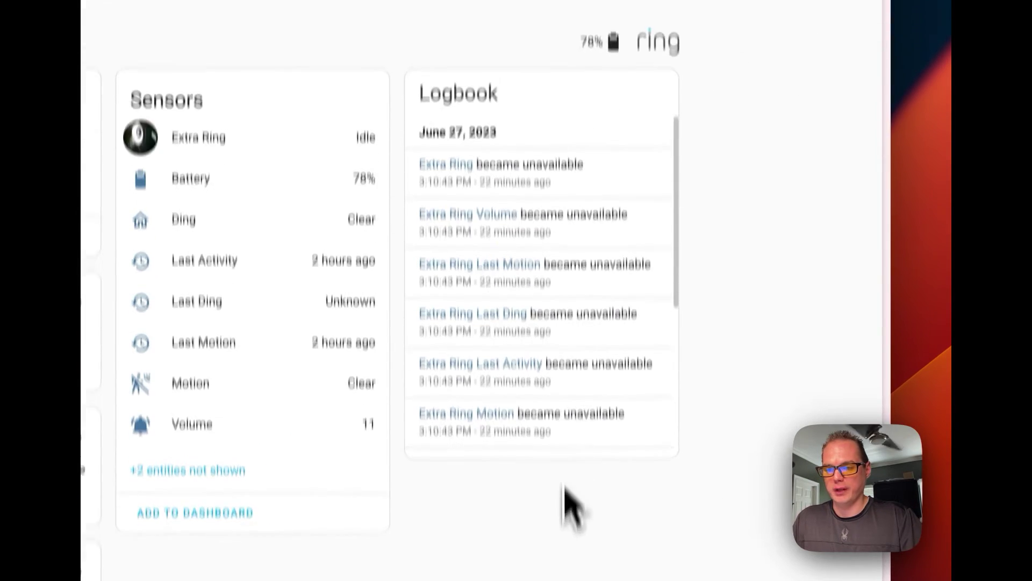
scroll(672, 326, down, 1)
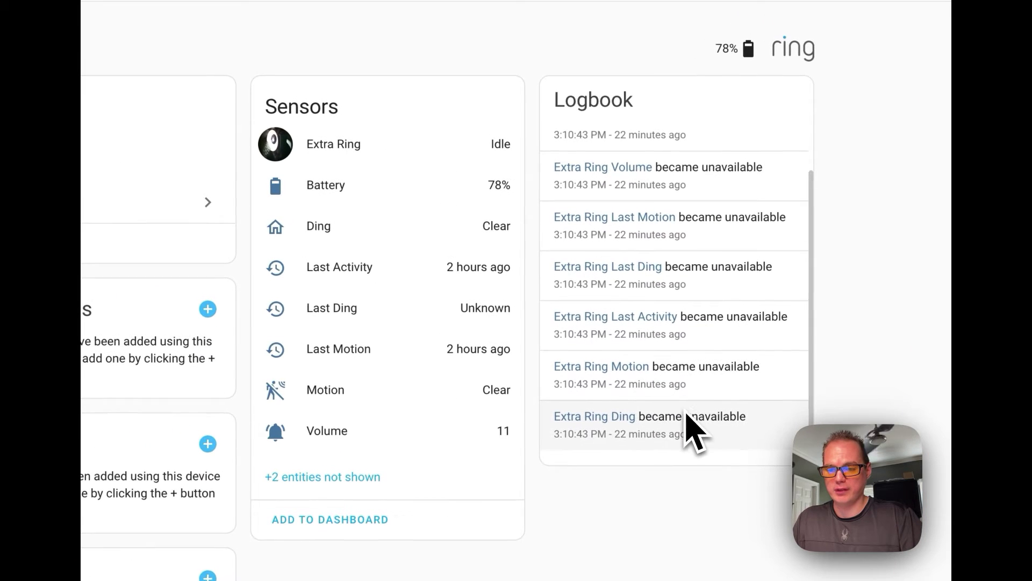
scroll(676, 377, up, 1)
scroll(693, 389, down, 1)
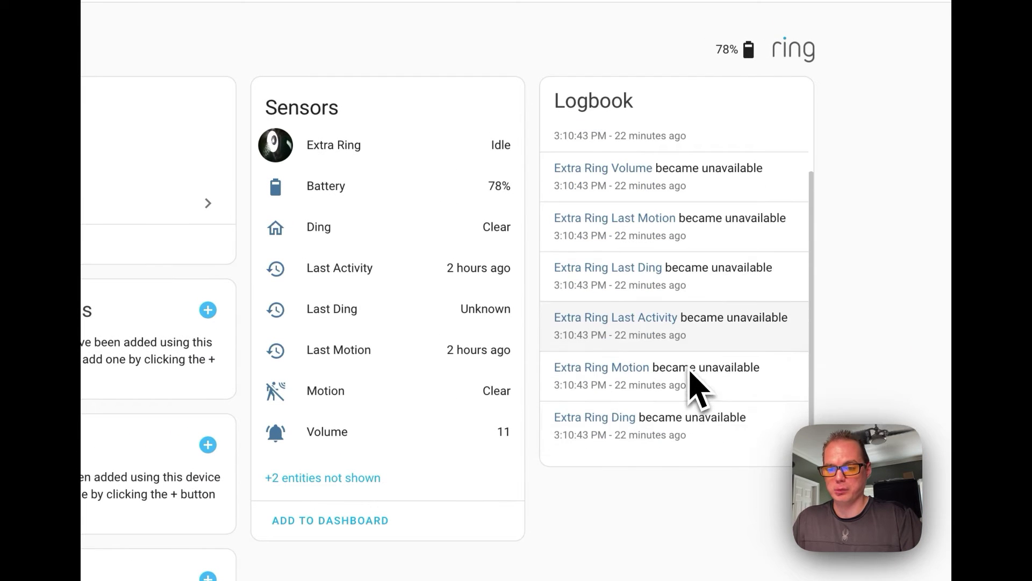
scroll(672, 395, up, 1)
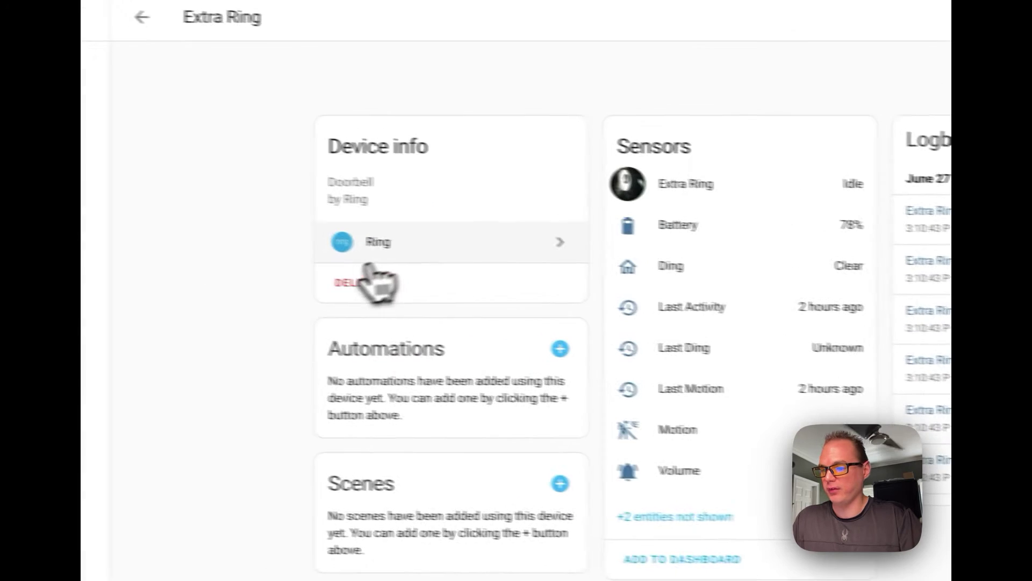
Go to the Ring integration page and list all 13 Ring devices.
click(105, 212)
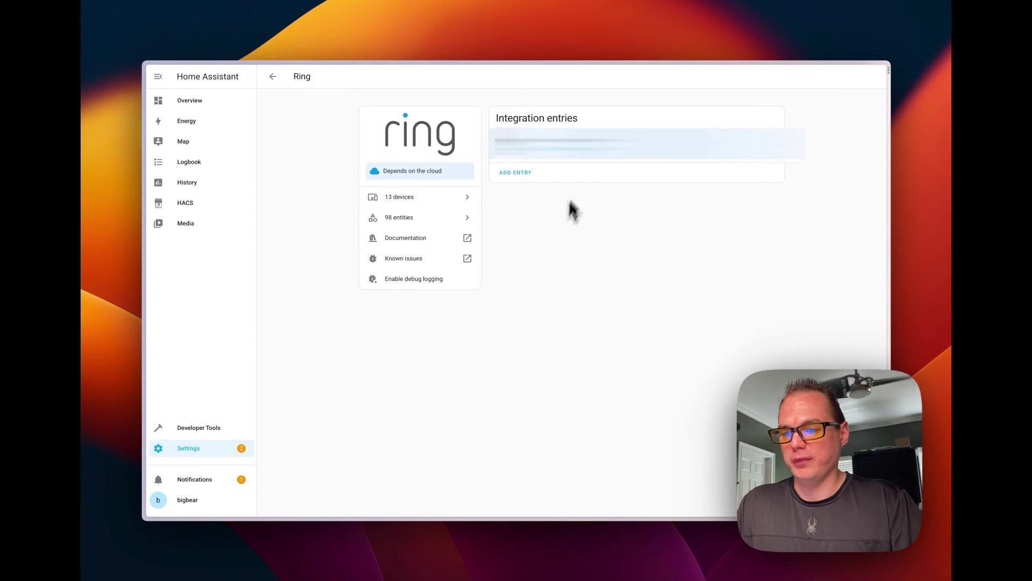
click(515, 164)
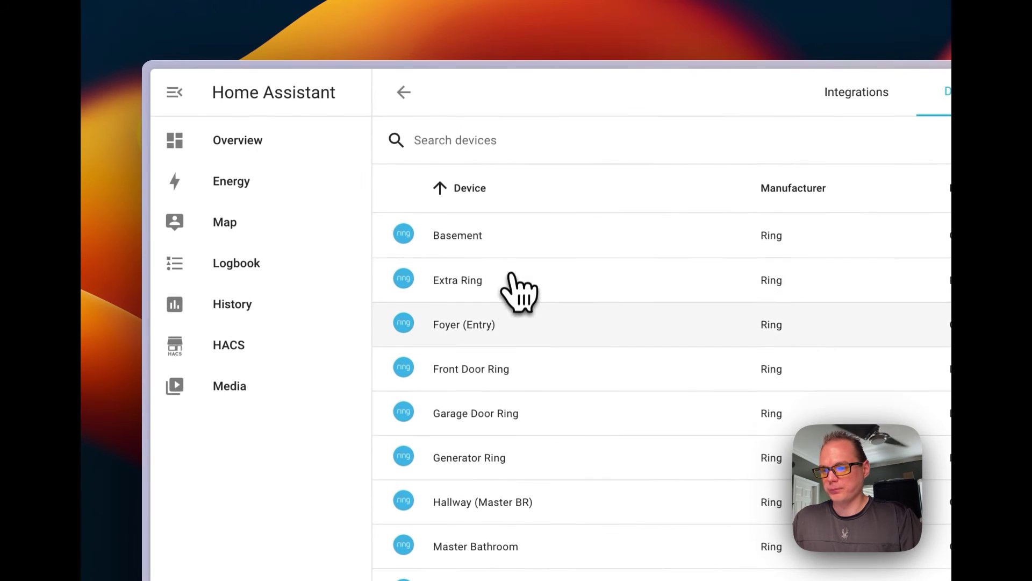
Open the Foyer (Entry) chime's page and check its Volume sensor reading of 11.
click(516, 324)
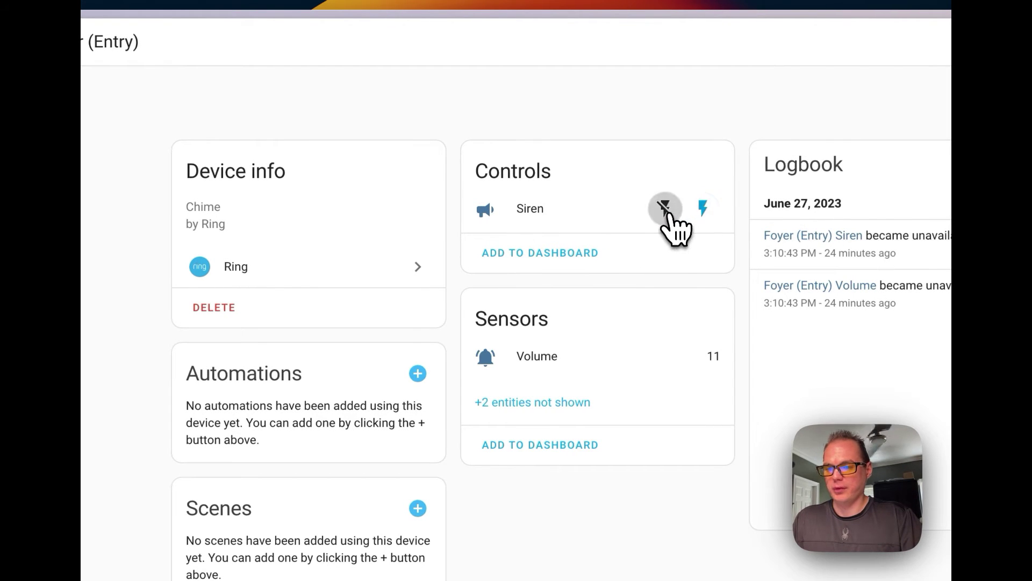
click(538, 359)
click(265, 82)
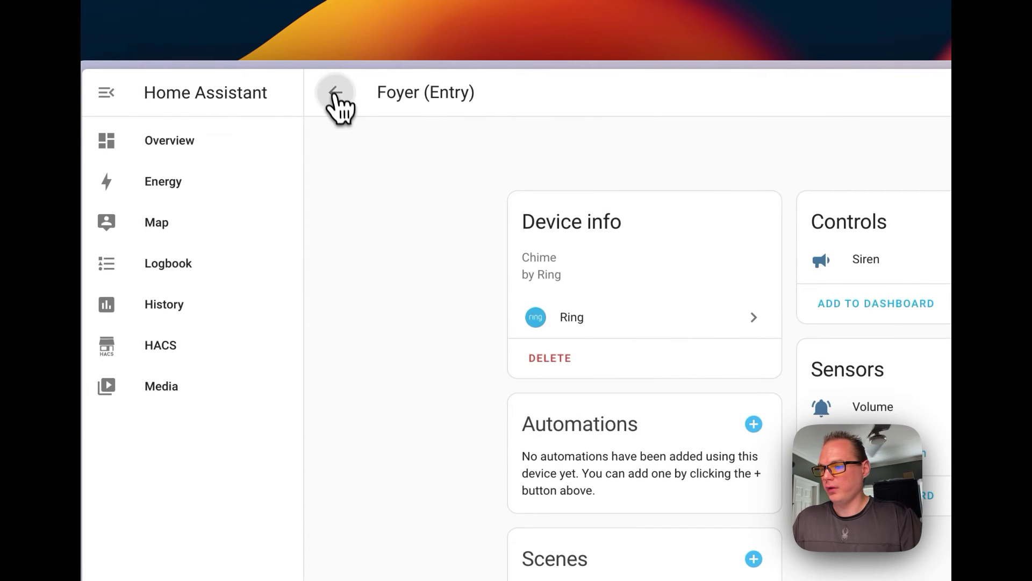